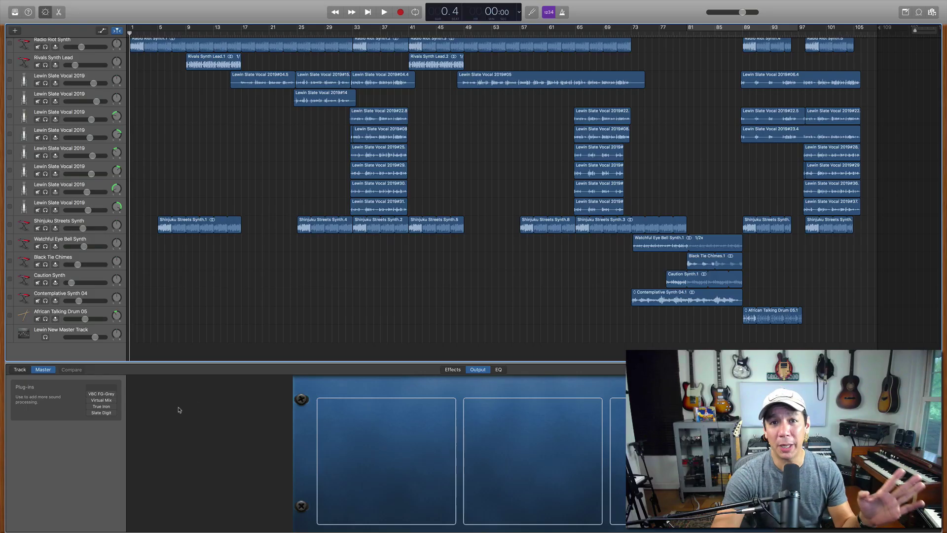
Open the master track's plug-in menu and browse the Amps and Pedals, Delay and Dynamics categories
left_click(111, 389)
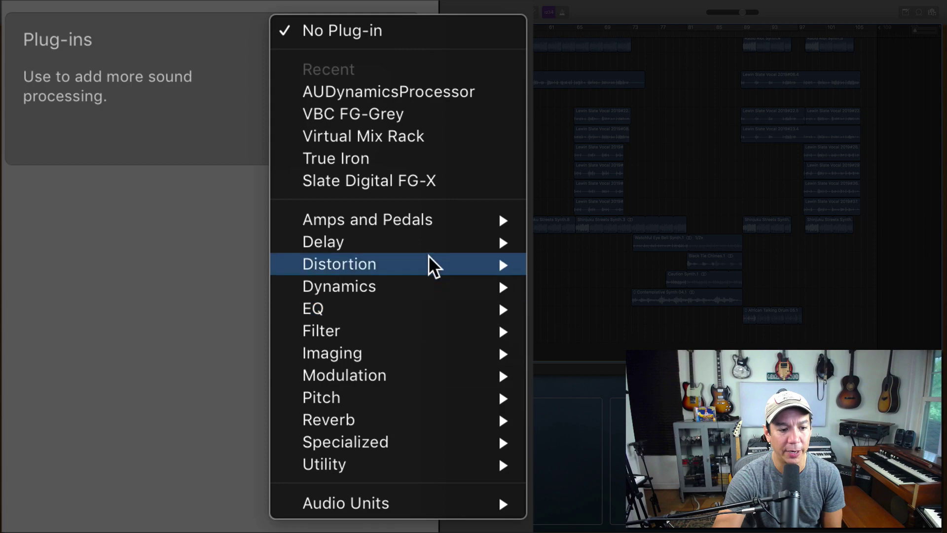
mouse_move(428, 226)
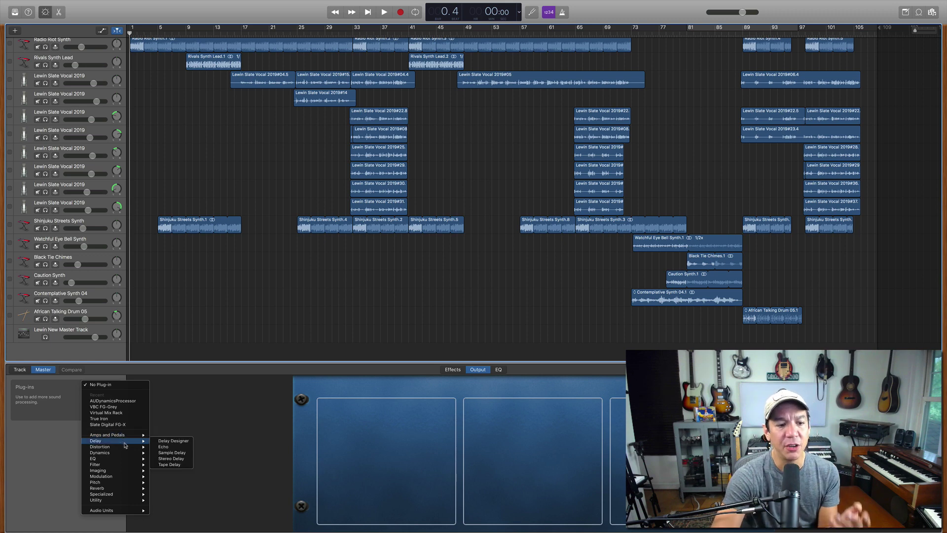
mouse_move(125, 454)
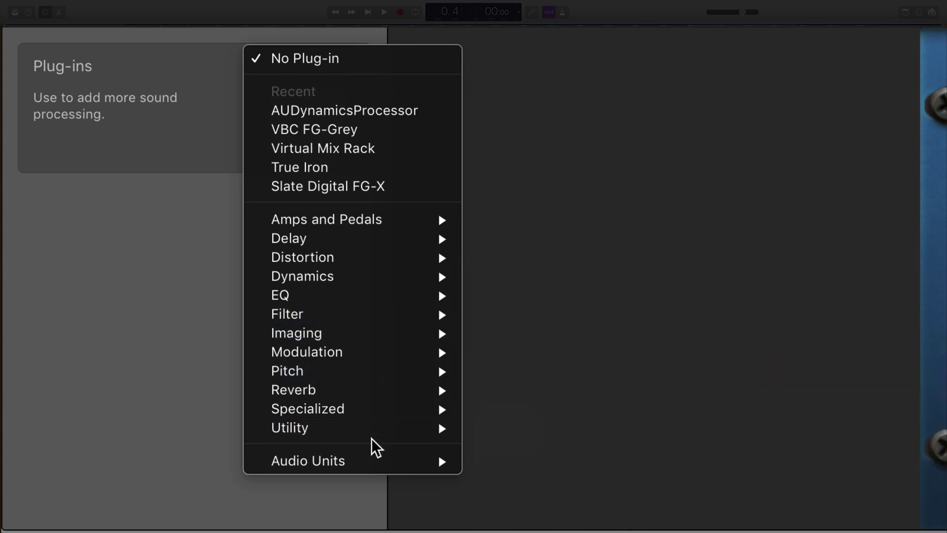
Load Audio Units > Apple > AUMultibandCompressor onto the master track
mouse_move(368, 457)
mouse_move(677, 246)
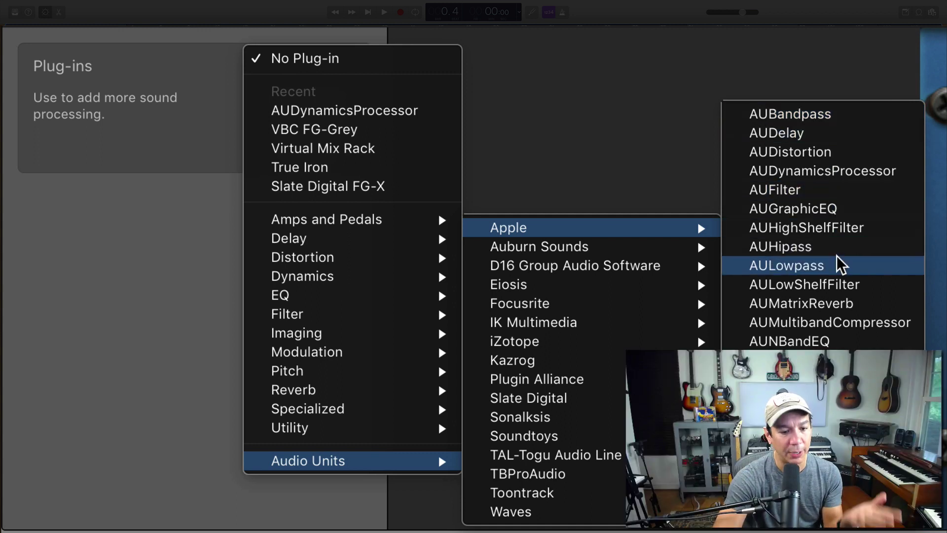
left_click(854, 323)
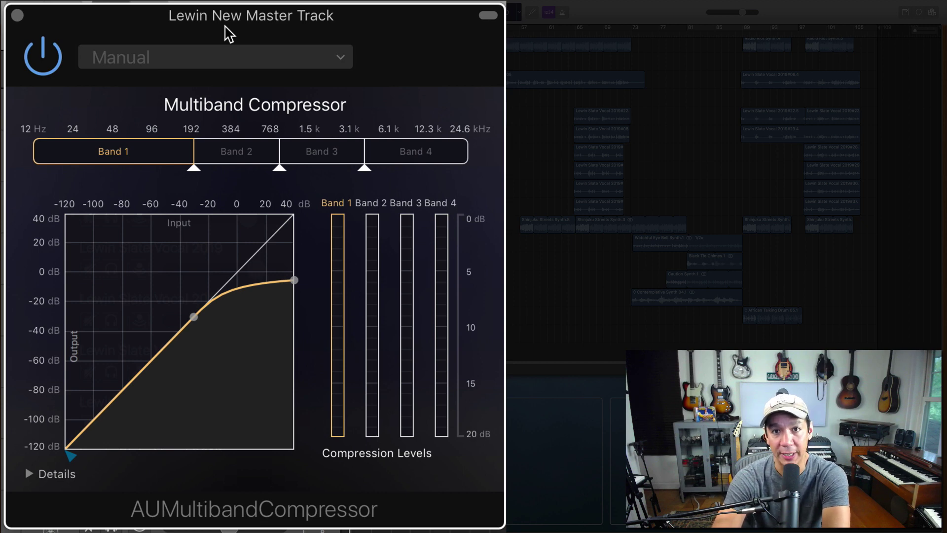
Start playback and reshape Band 1's curve, lowering its threshold and setting headroom near 28 dB
key("space")
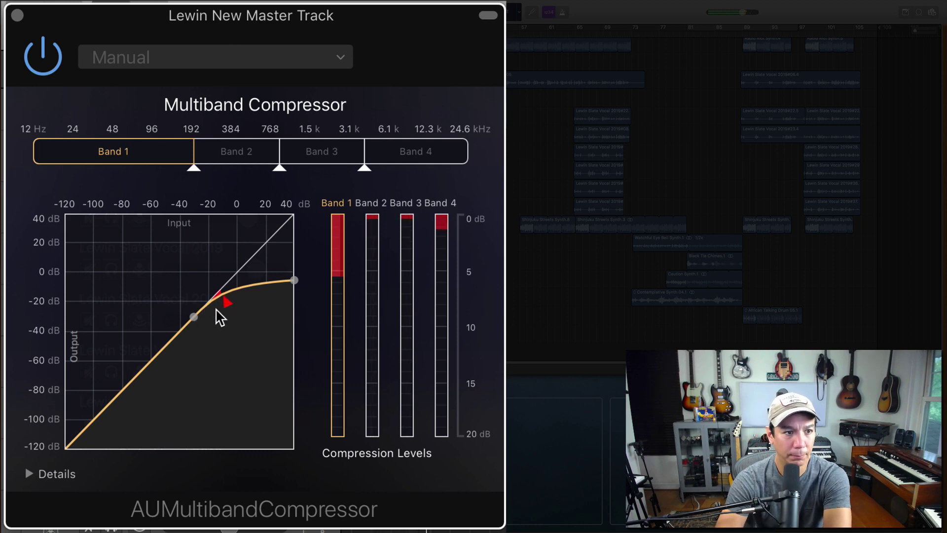
left_click_drag(294, 281, 296, 344)
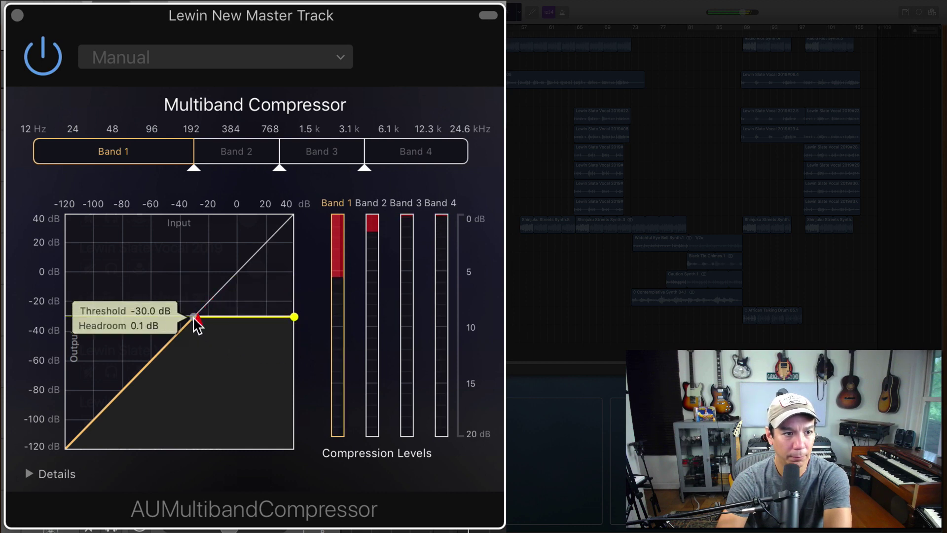
mouse_move(196, 318)
left_mouse_down()
mouse_move(186, 345)
mouse_move(106, 423)
mouse_move(205, 320)
left_mouse_up()
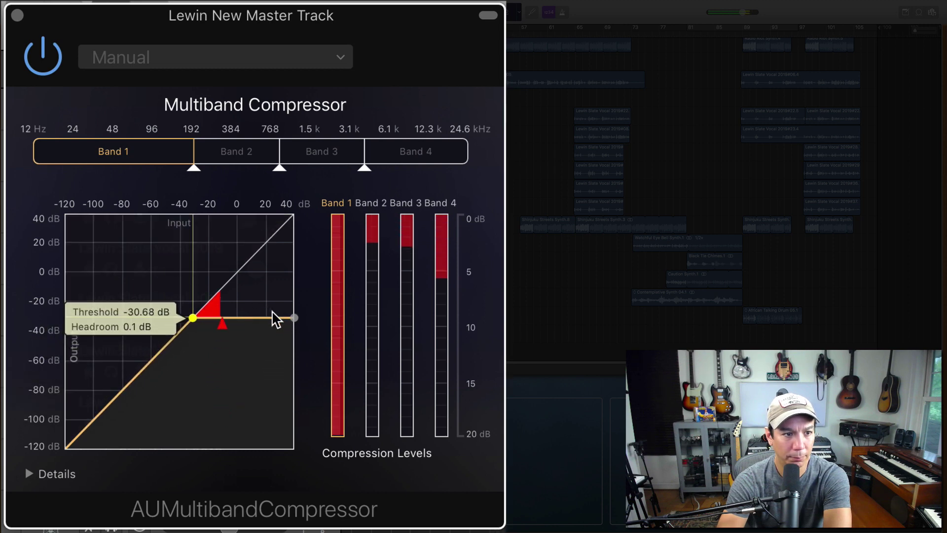
left_click_drag(293, 319, 295, 284)
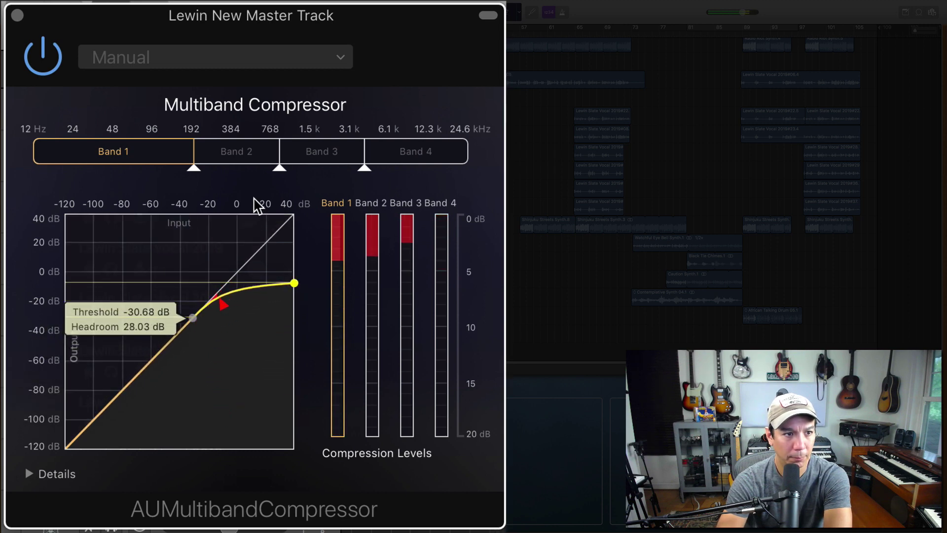
Move the Band 1/2 crossover to 122 Hz, flatten Band 2's curve, then view Bands 3 and 4
left_click(246, 161)
mouse_move(196, 172)
left_click_drag(196, 169, 165, 170)
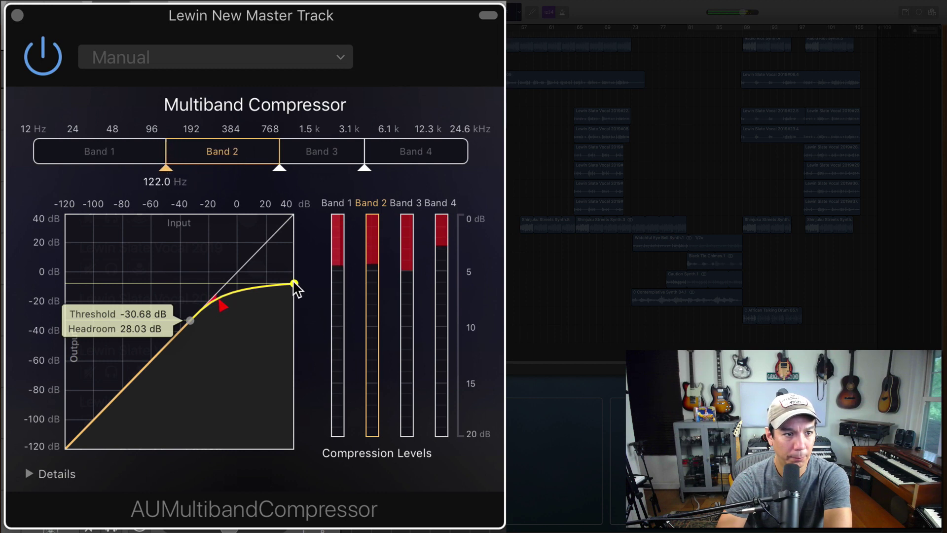
mouse_move(294, 284)
left_mouse_down()
mouse_move(281, 348)
mouse_move(292, 285)
mouse_move(291, 365)
mouse_move(296, 279)
mouse_move(281, 372)
mouse_move(289, 279)
left_mouse_up()
left_click(313, 154)
left_click(416, 153)
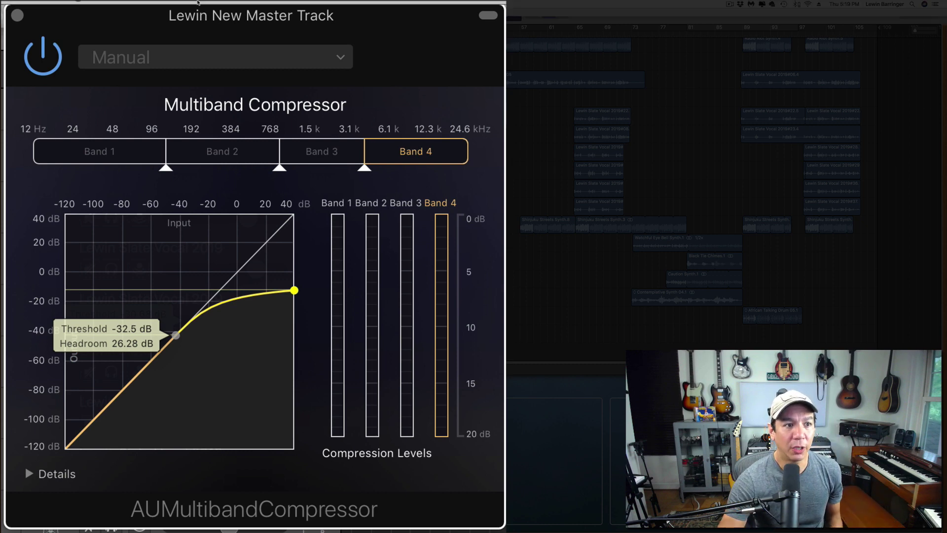
Set Band 1 to a -34.01 dB threshold and 22.51 dB headroom while auditioning playback
left_click(101, 152)
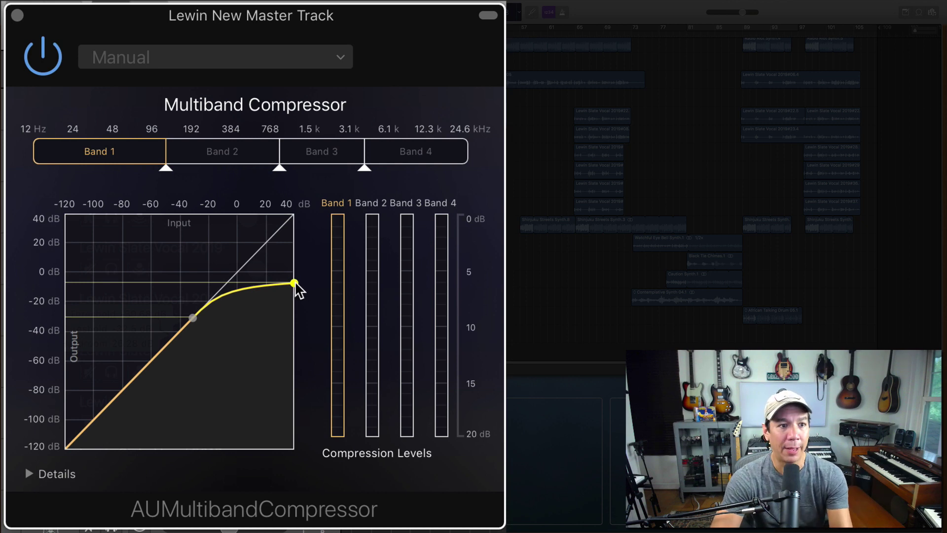
left_click_drag(294, 284, 288, 324)
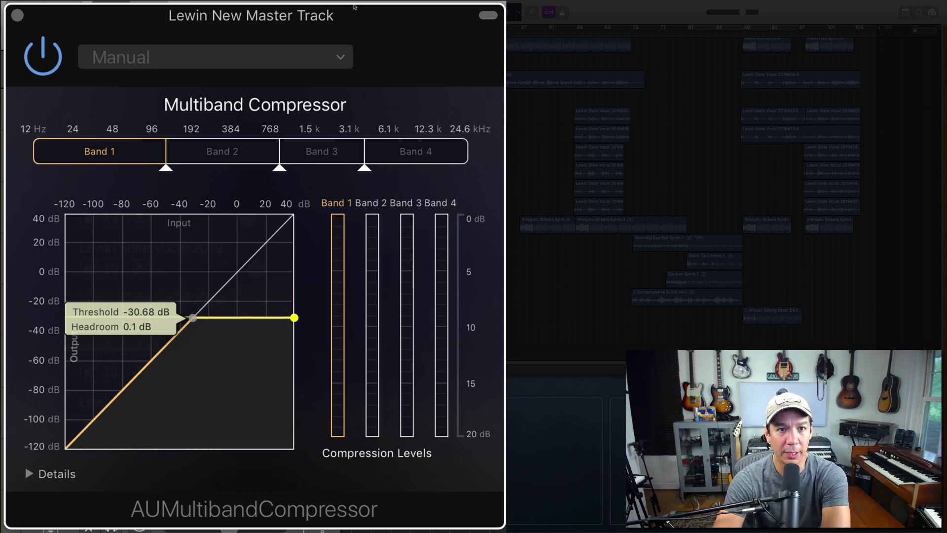
key("space")
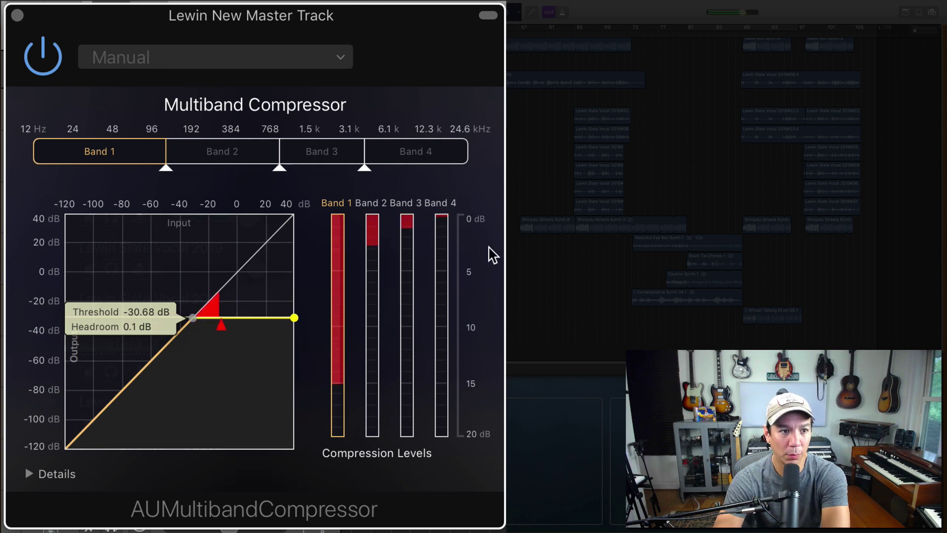
left_click(187, 319)
left_click_drag(190, 329, 164, 359)
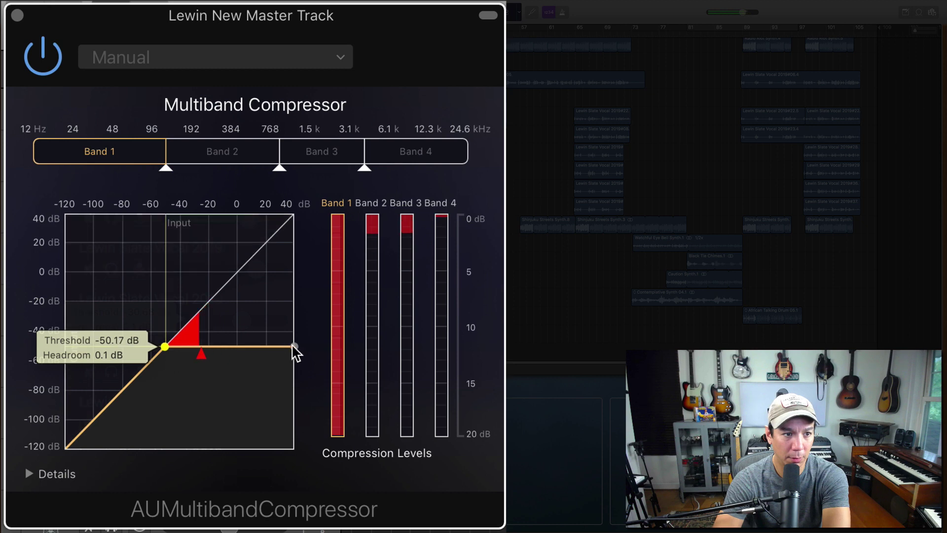
left_click_drag(294, 351, 294, 316)
left_click_drag(165, 347, 188, 337)
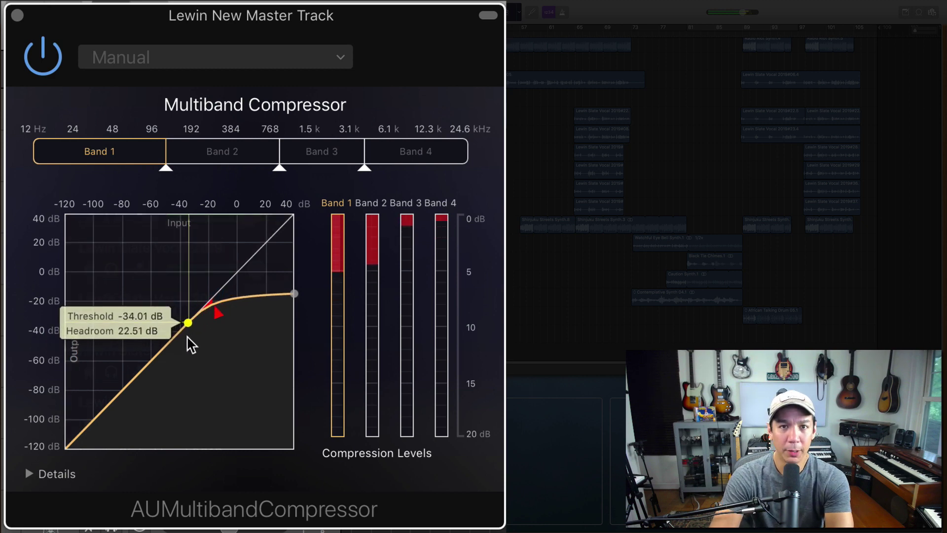
key("space")
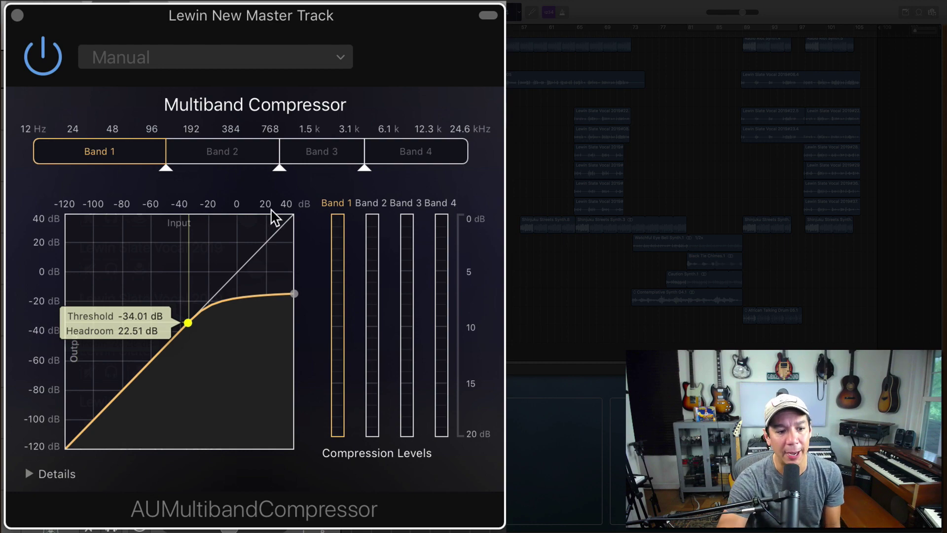
Swap the master plug-in for Audio Units > Apple > AUDynamicsProcessor
left_click(116, 390)
mouse_move(119, 524)
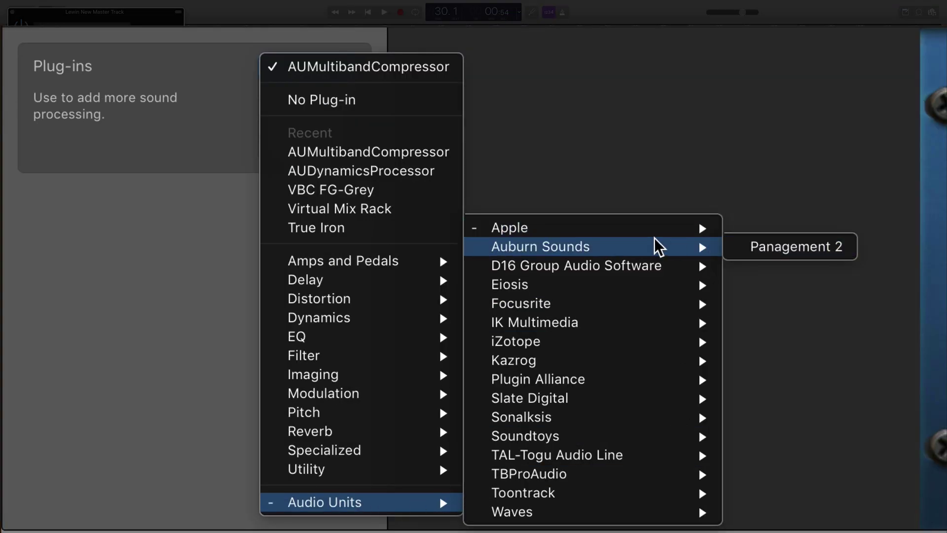
mouse_move(657, 232)
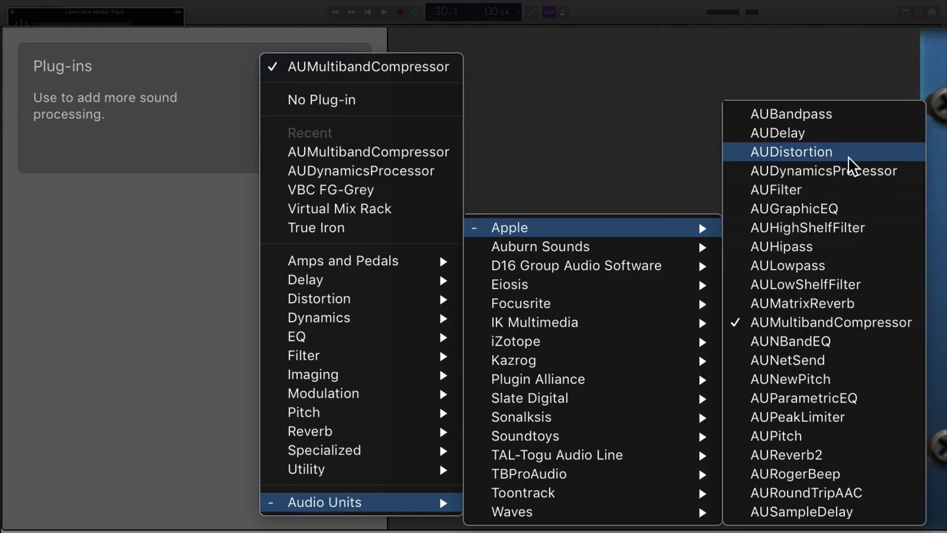
left_click(880, 174)
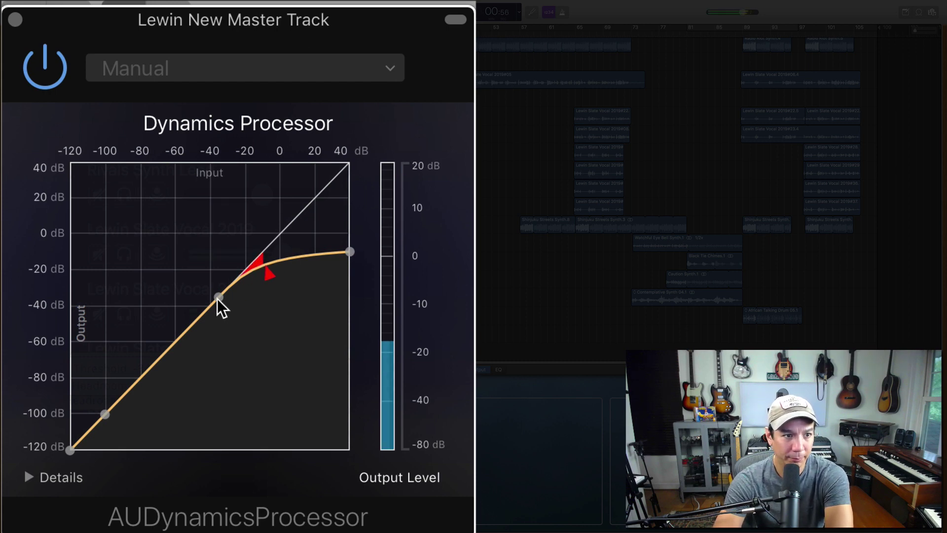
Drag the Dynamics Processor curve handles to a -26.6 dB threshold and 13.82 dB headroom
left_click_drag(217, 298, 173, 339)
left_click_drag(345, 294, 350, 215)
left_click_drag(173, 341, 202, 321)
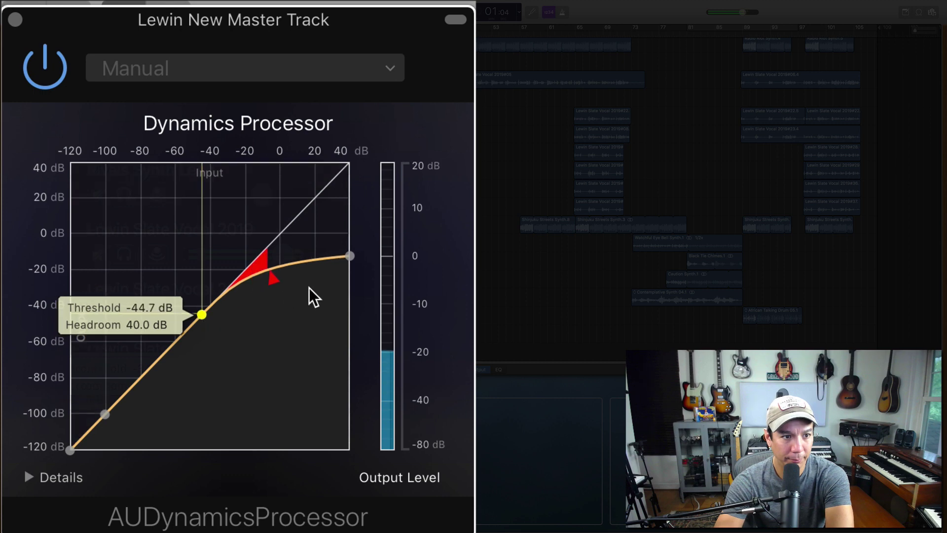
left_click_drag(348, 258, 337, 318)
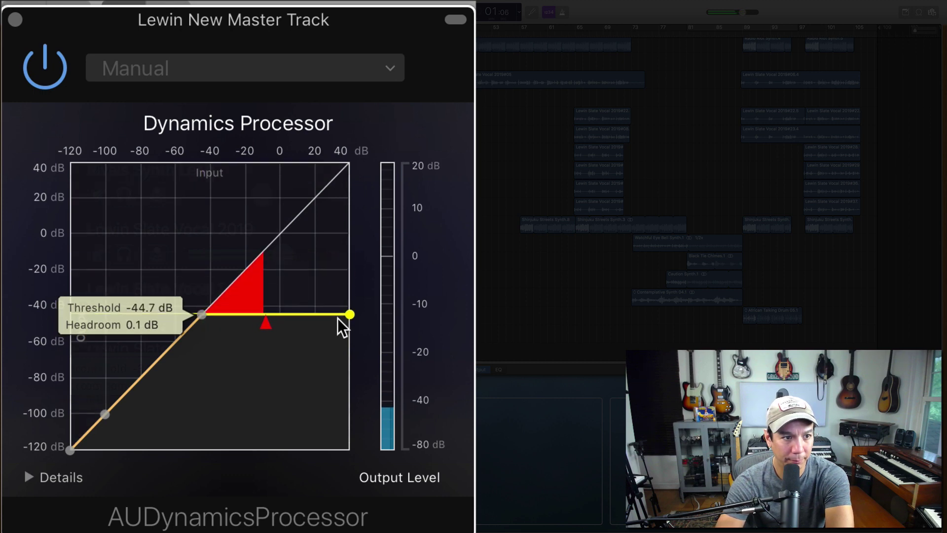
left_click_drag(197, 317, 239, 259)
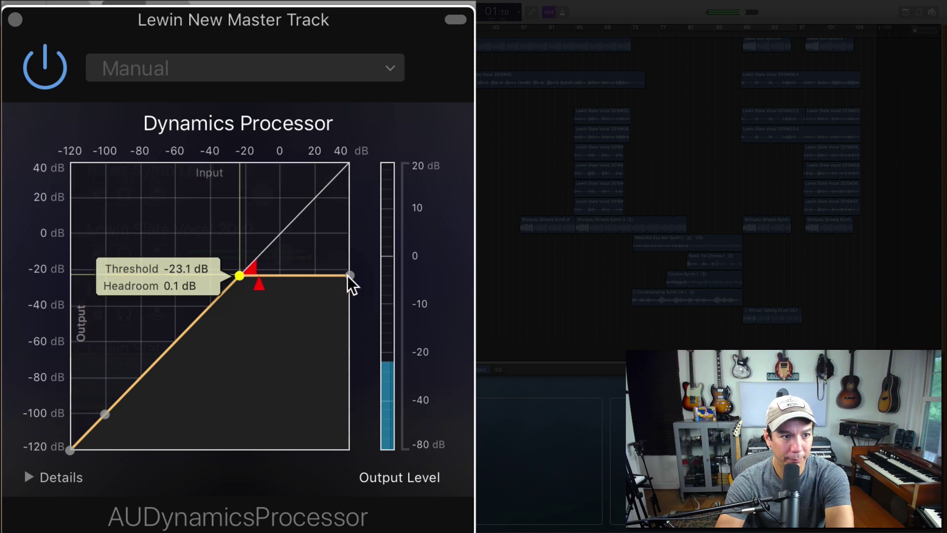
left_click_drag(349, 275, 350, 255)
left_click_drag(241, 274, 233, 294)
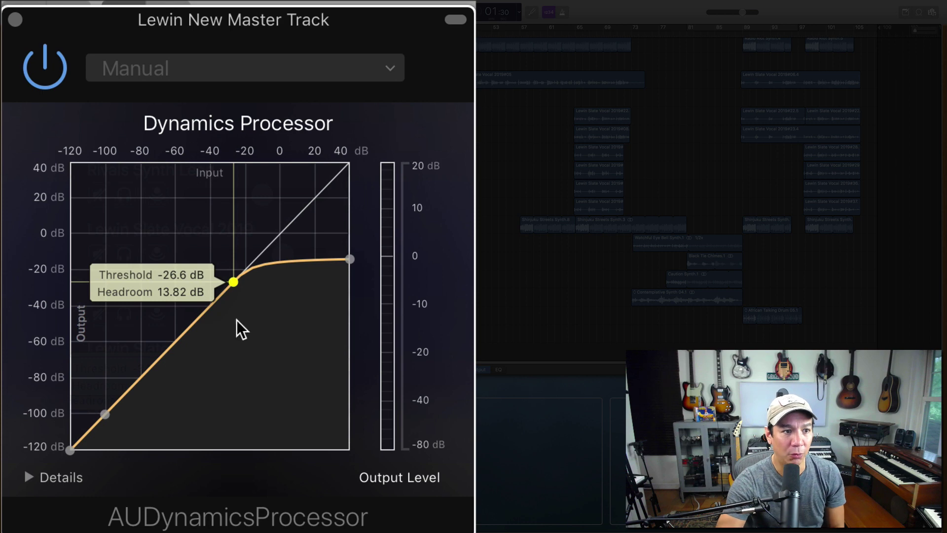
Set the threshold to -29.4 dB and bring headroom down from 40 dB to 17.94 dB
left_click_drag(235, 284, 232, 288)
left_click_drag(347, 258, 347, 226)
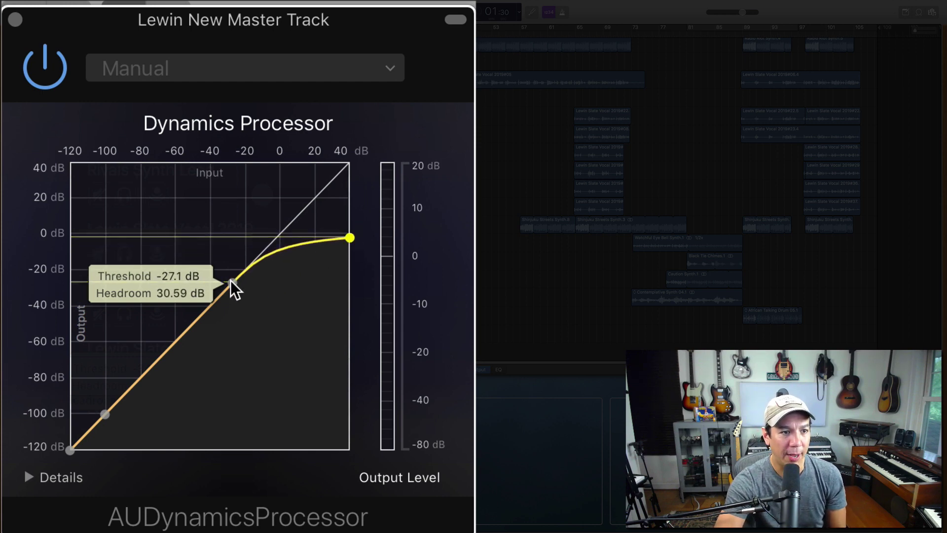
left_click_drag(231, 283, 228, 283)
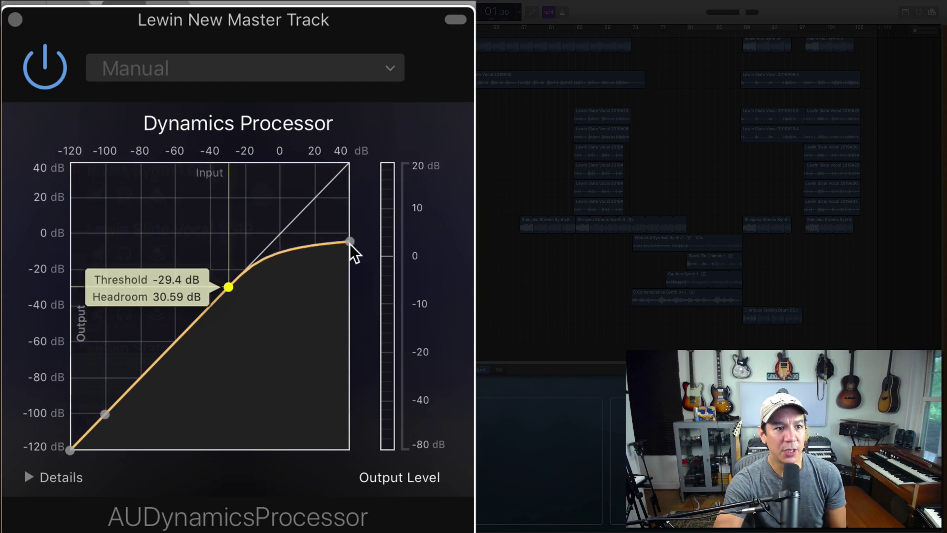
left_click_drag(350, 243, 353, 179)
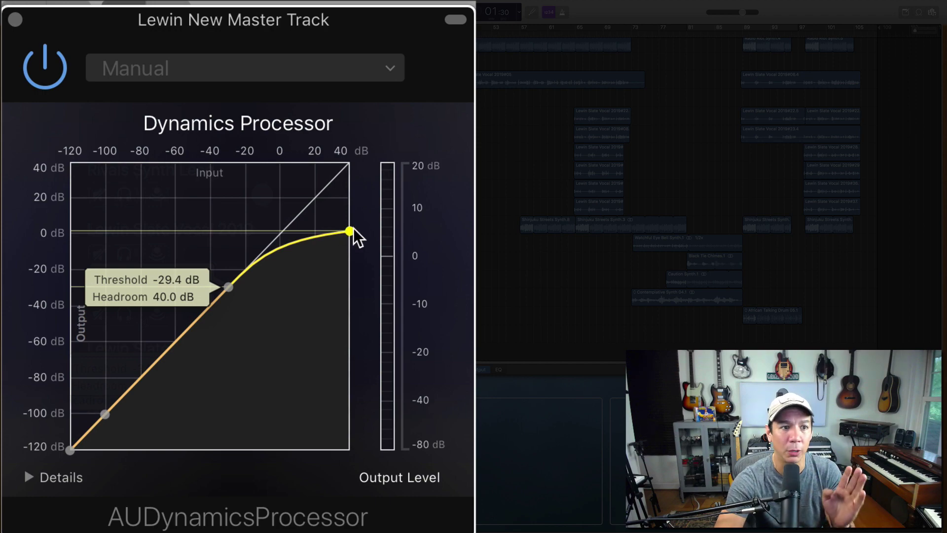
left_click_drag(350, 230, 348, 258)
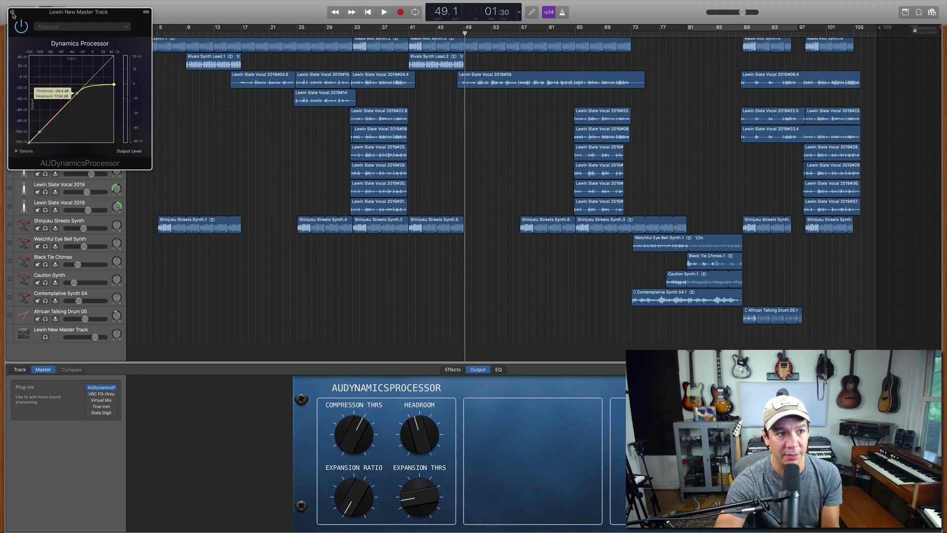
Close the Dynamics Processor window and load AUParametricEQ on the master track
left_click(12, 13)
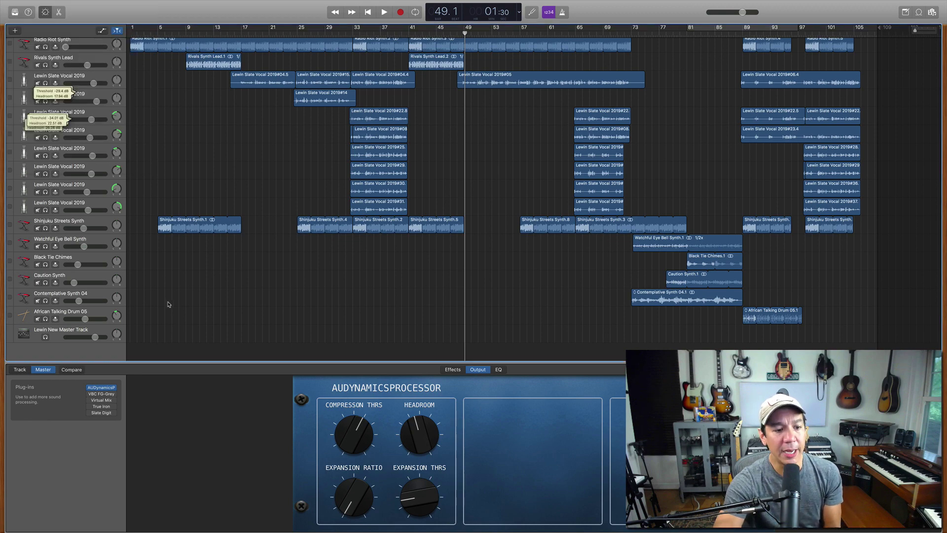
left_click(114, 388)
mouse_move(117, 522)
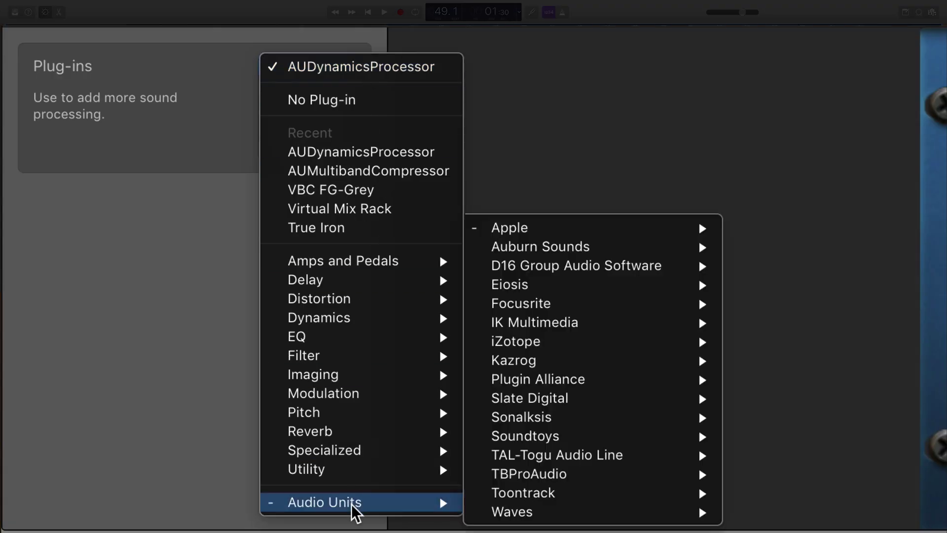
mouse_move(653, 227)
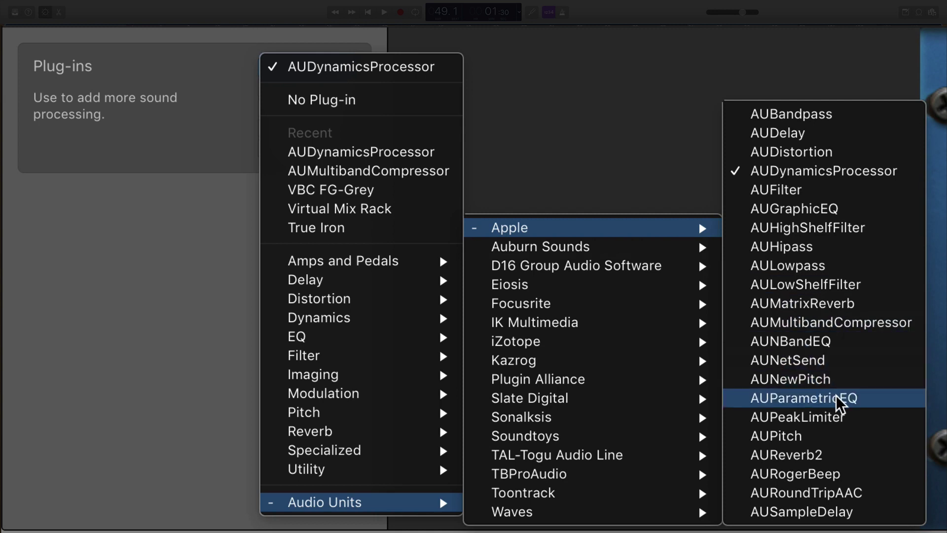
left_click(851, 399)
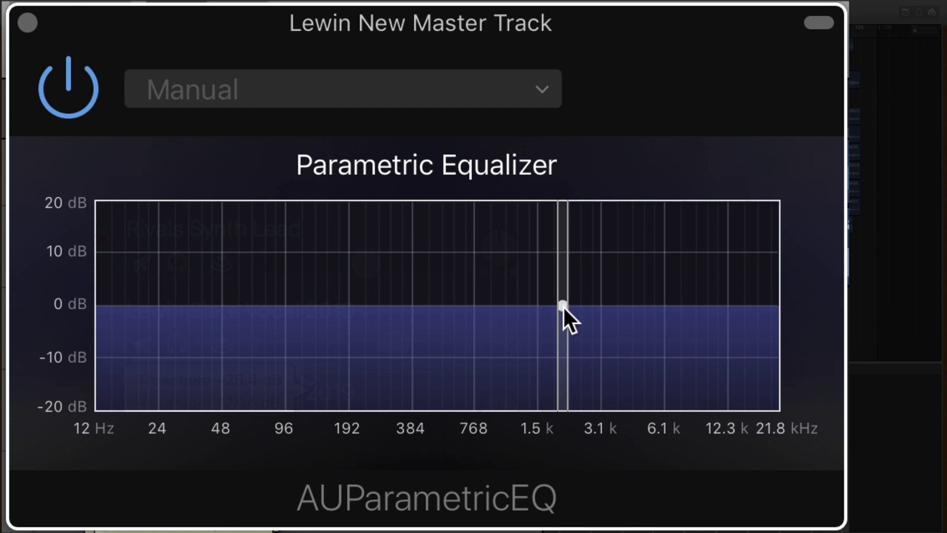
Drag the EQ band down to about -11.64 dB at 1864 Hz
left_click_drag(561, 303, 478, 427)
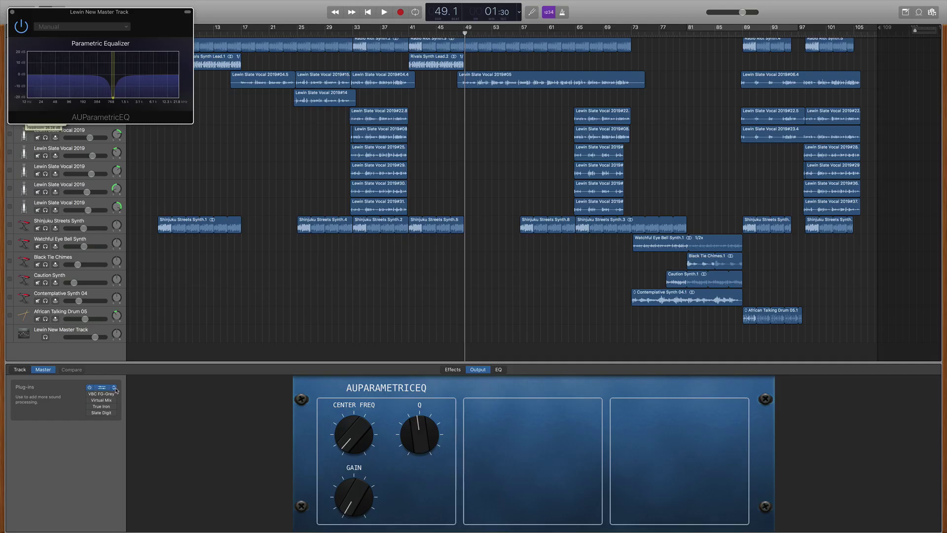
Load AUGraphicEQ, pull the 315 Hz slider down, then return it to 0 dB
left_click(116, 390)
mouse_move(140, 516)
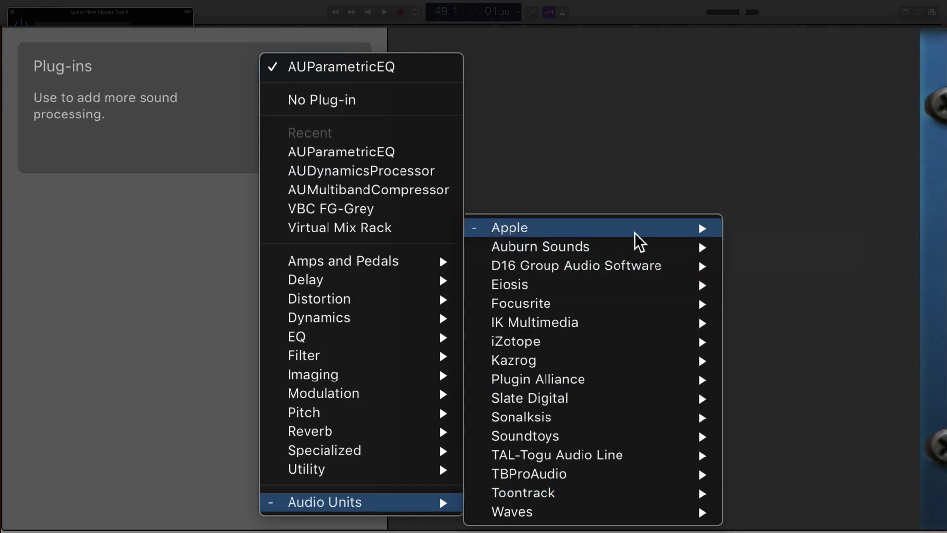
mouse_move(417, 336)
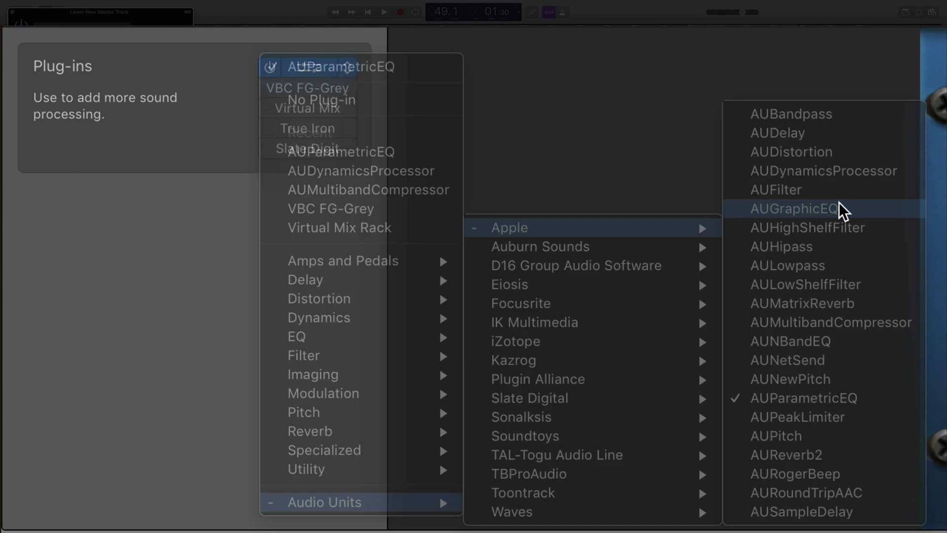
left_click(838, 203)
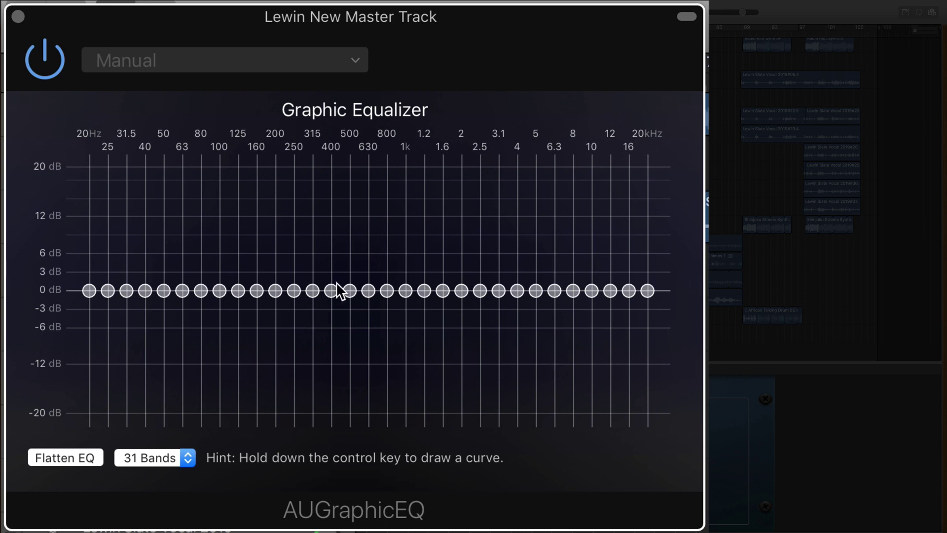
mouse_move(313, 291)
left_mouse_down()
mouse_move(305, 369)
mouse_move(312, 220)
mouse_move(307, 291)
left_mouse_up()
left_click_drag(307, 292, 309, 289)
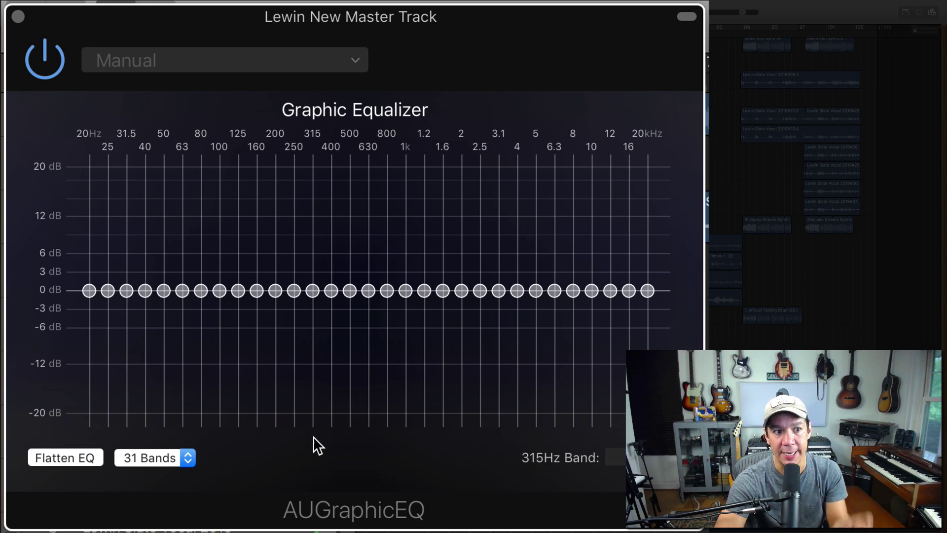
Switch the Graphic EQ to 10 bands, back to 31 bands, then flatten it
left_click(190, 457)
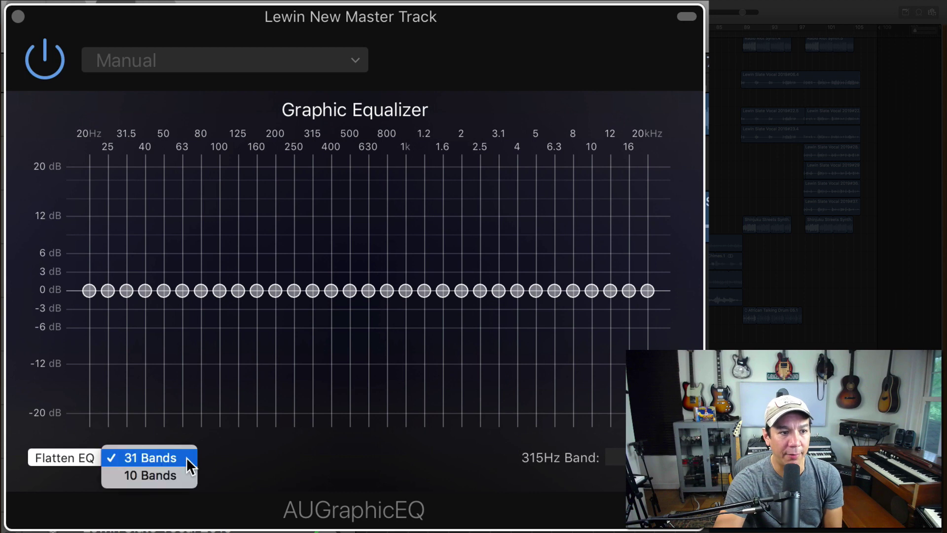
left_click(164, 478)
left_click(186, 461)
left_click(183, 439)
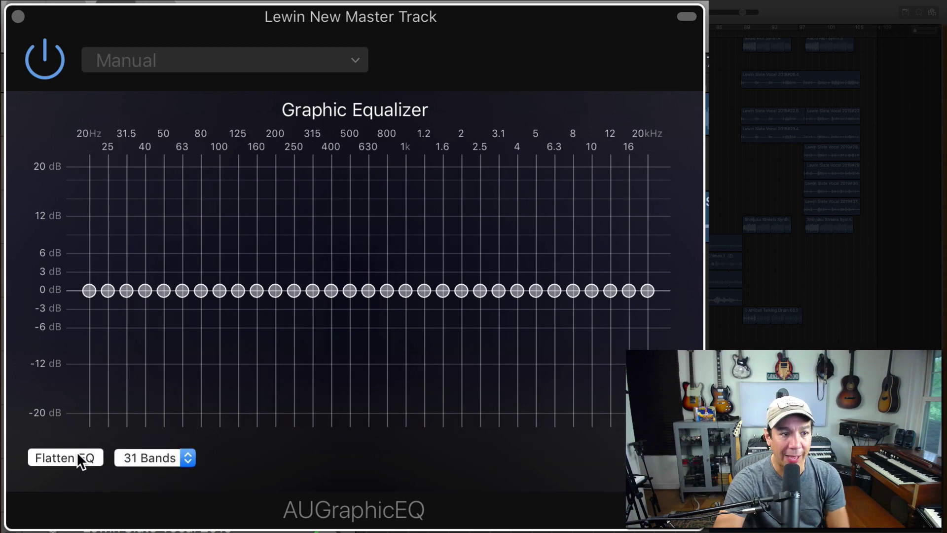
left_click(78, 456)
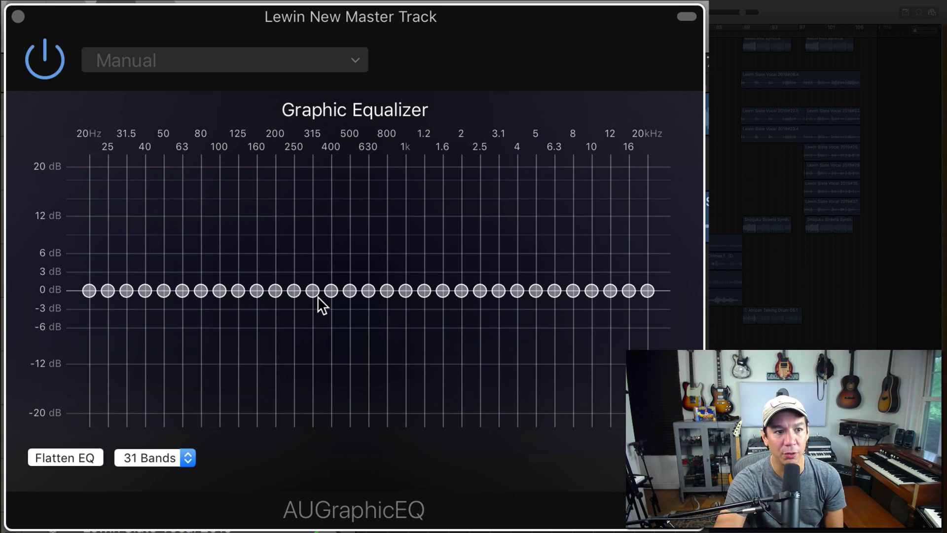
Cut 630 Hz to about -8 dB, boost 250–315 Hz and 40–100 Hz (~+11 dB), then reset all to 0 dB
left_click_drag(368, 292, 368, 340)
left_click_drag(304, 296, 295, 258)
left_click_drag(296, 292, 299, 251)
left_click_drag(143, 230, 217, 231)
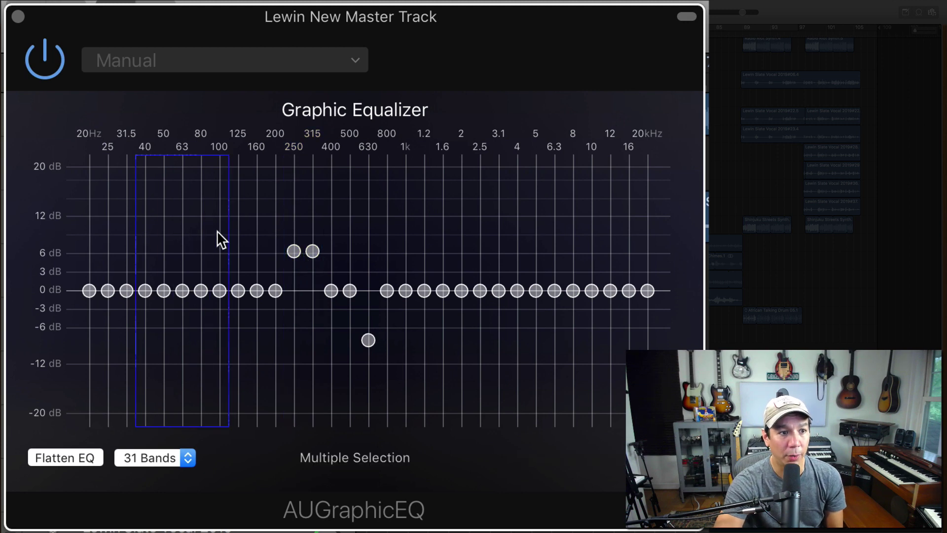
left_click_drag(204, 289, 211, 223)
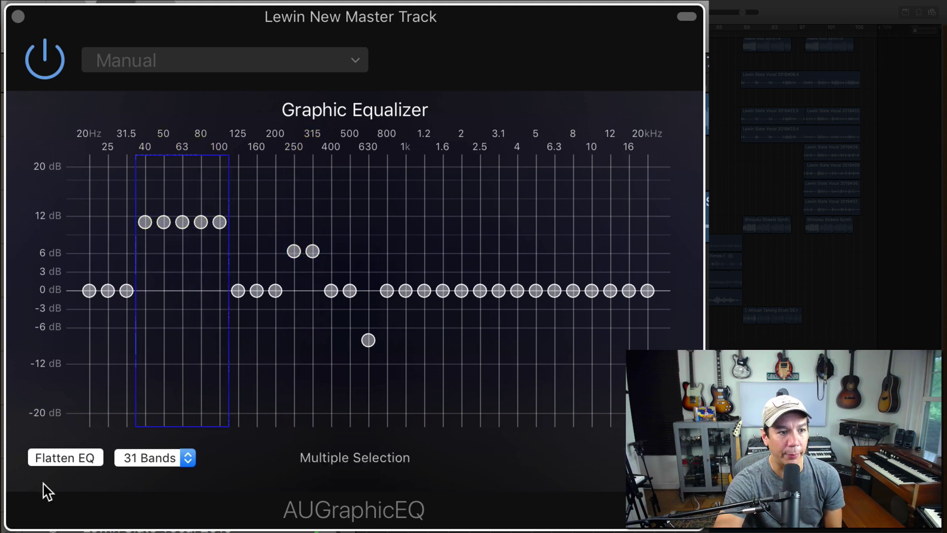
left_click(61, 454)
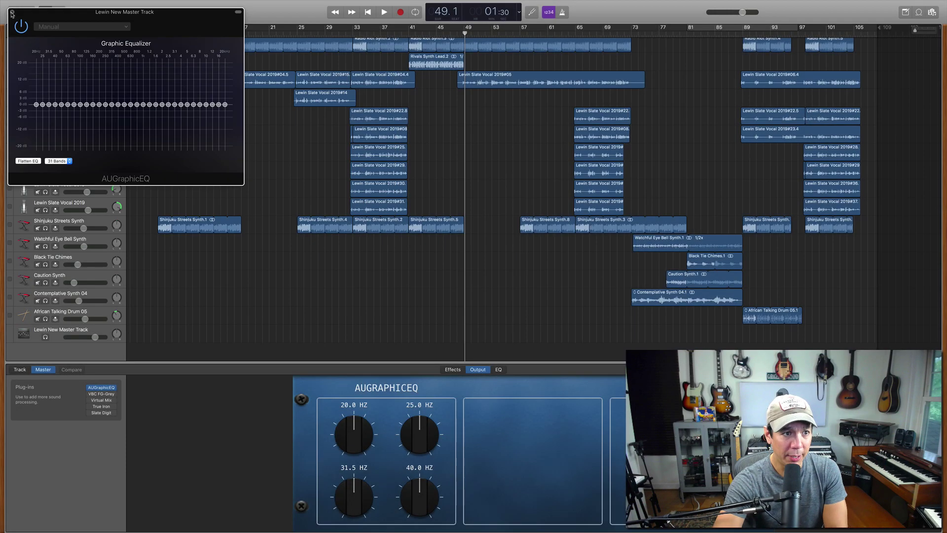
Close the Graphic EQ window and load Audio Units > Apple > AUNewPitch into the master plug-in slot
left_click(17, 17)
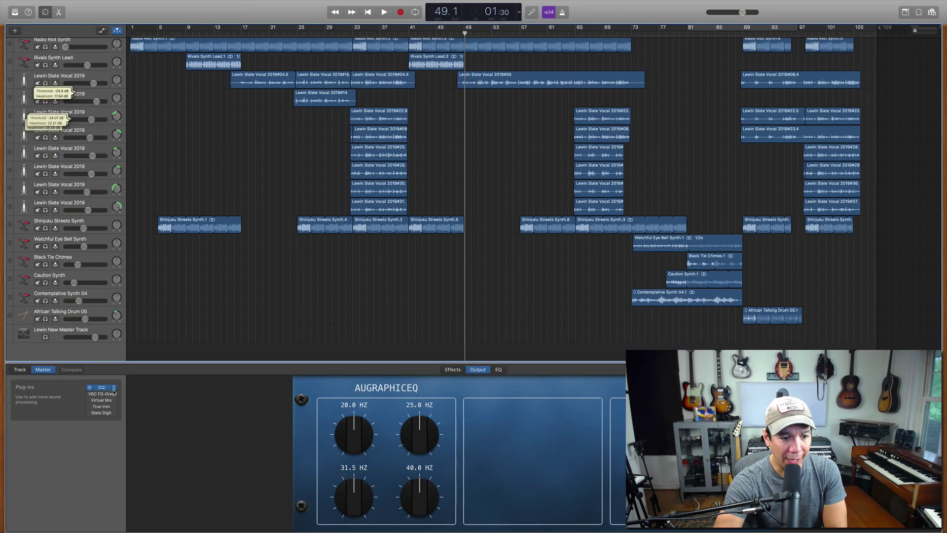
left_click(114, 389)
mouse_move(140, 521)
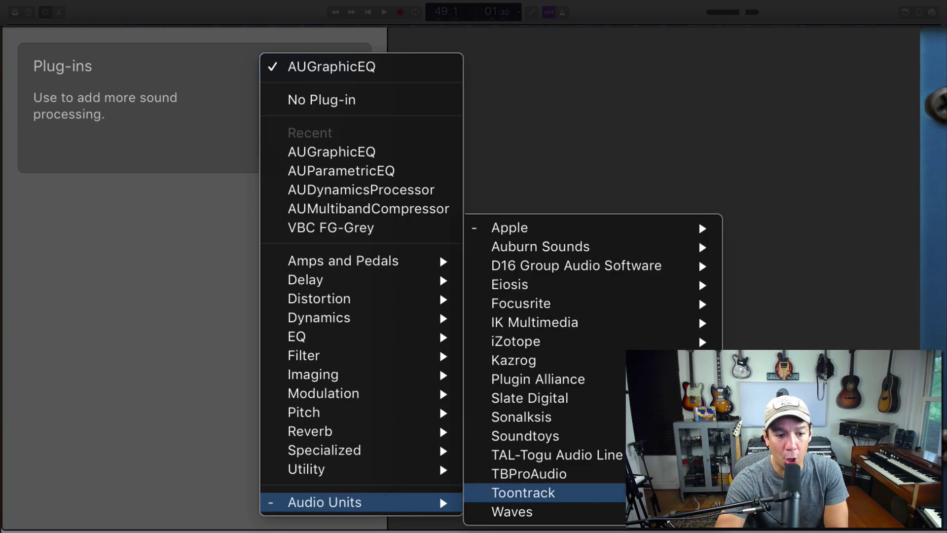
mouse_move(614, 231)
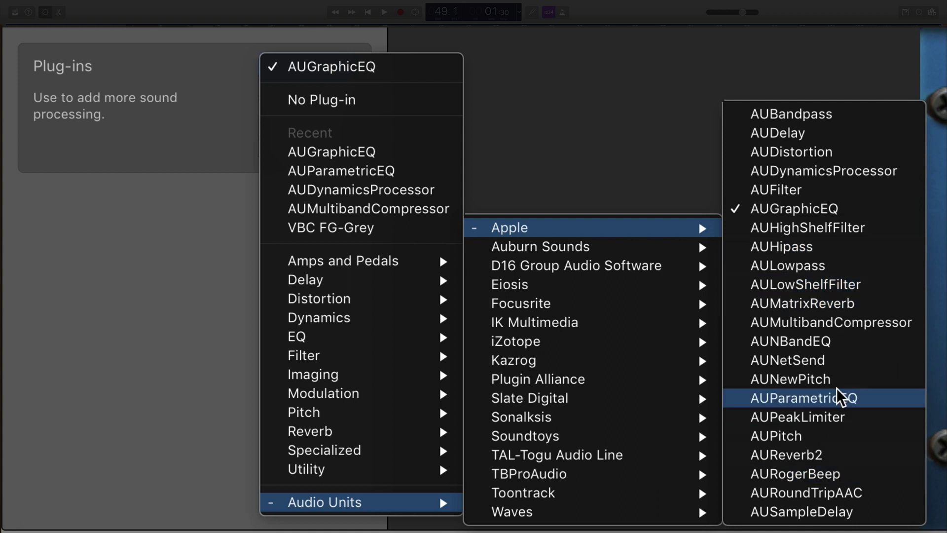
left_click(855, 384)
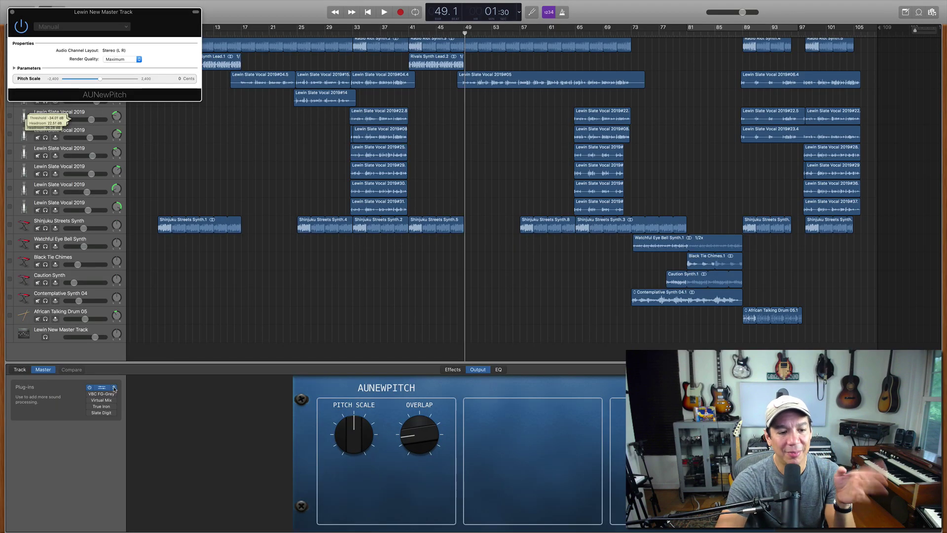
Load Audio Units > Apple > AUMatrixReverb into the master track's plug-in slot, replacing AUNewPitch
left_click(118, 389)
mouse_move(133, 522)
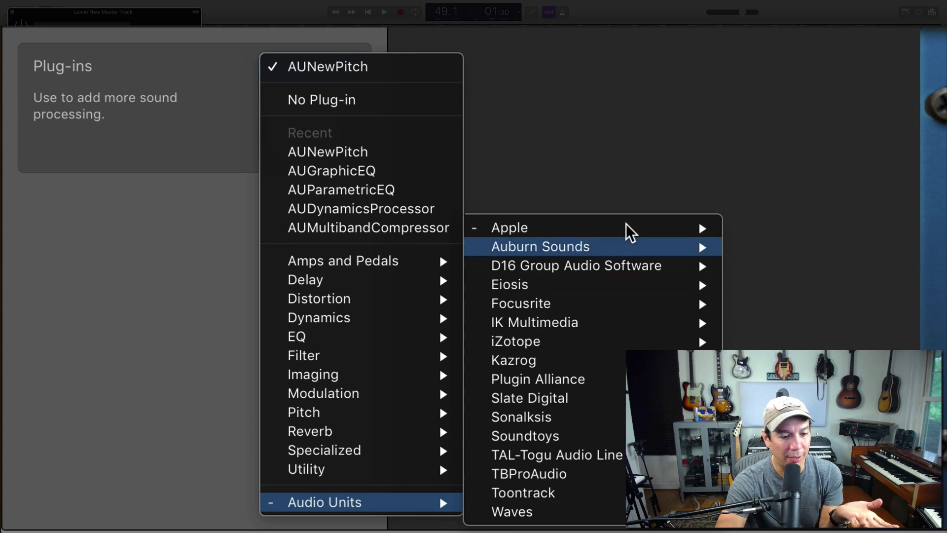
mouse_move(625, 226)
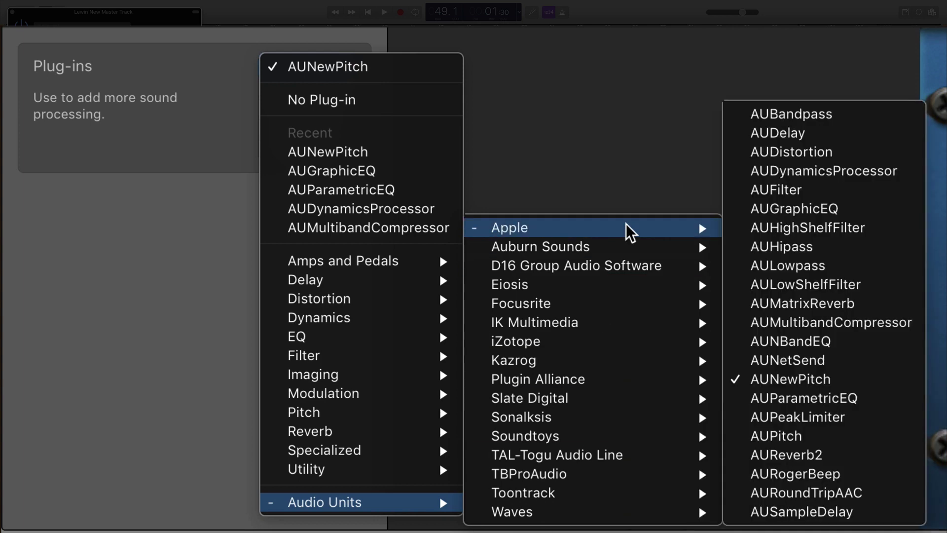
left_click(866, 314)
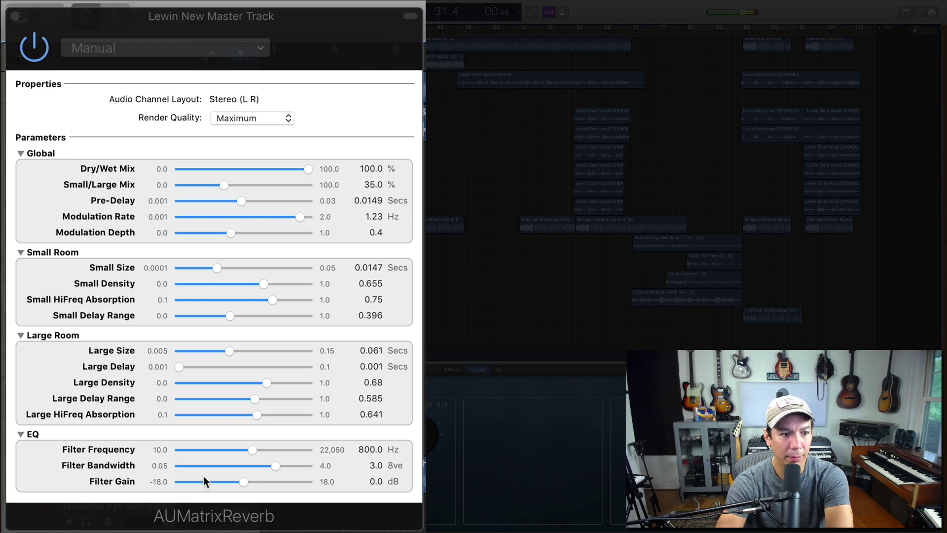
Set the Matrix Reverb filter gain to 2.74 dB and lower the dry/wet mix to about 20%
left_click_drag(241, 481, 179, 481)
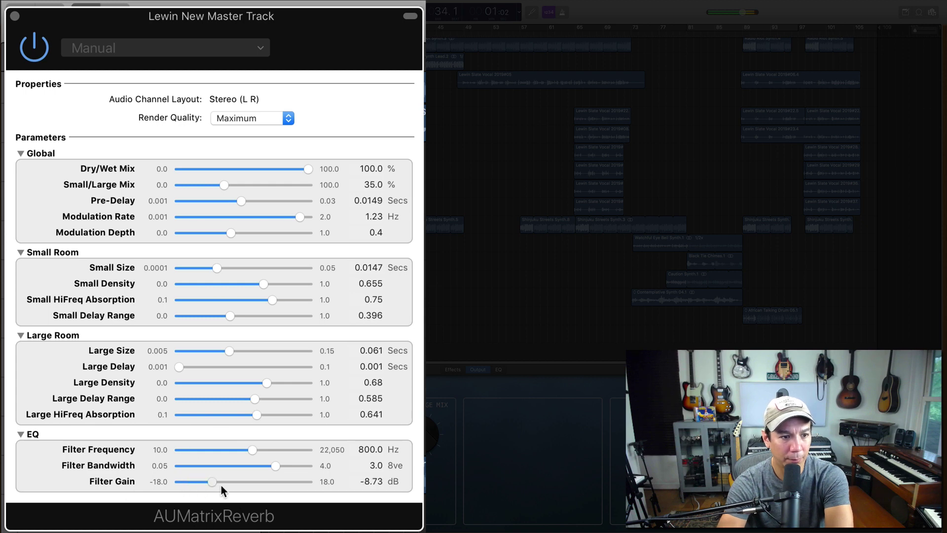
left_click_drag(227, 485, 255, 483)
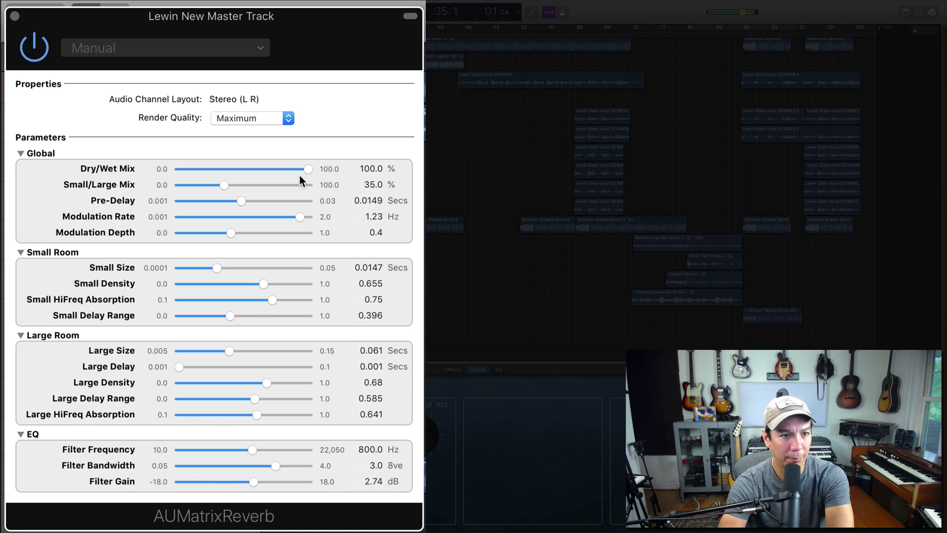
left_click_drag(299, 175, 207, 168)
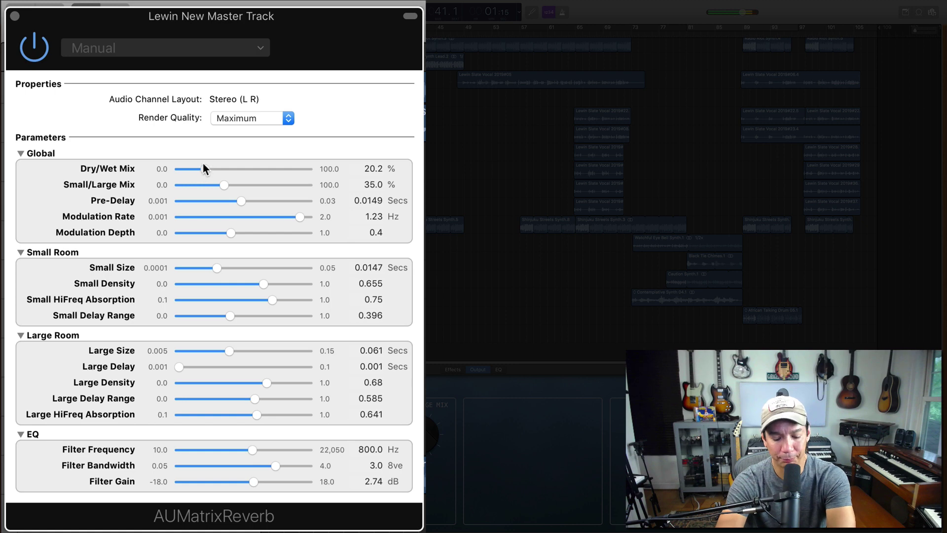